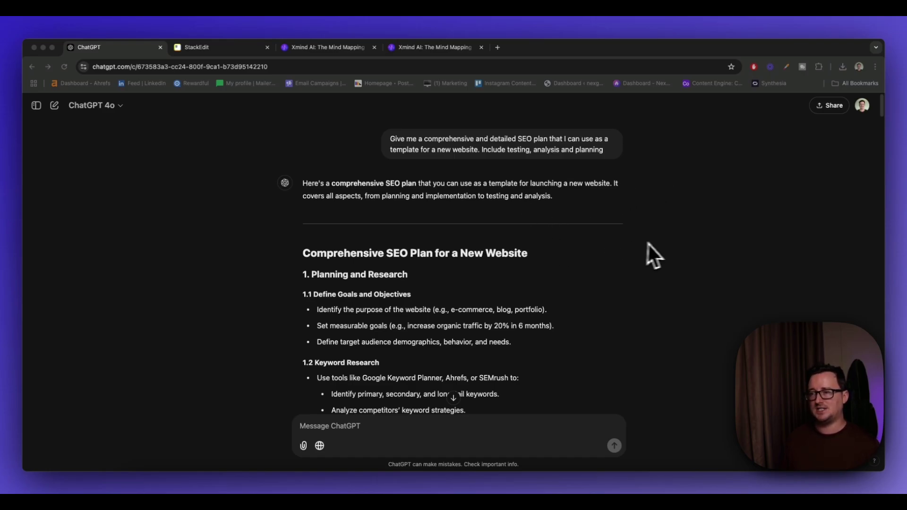
pyautogui.scroll(-1, 668, 243)
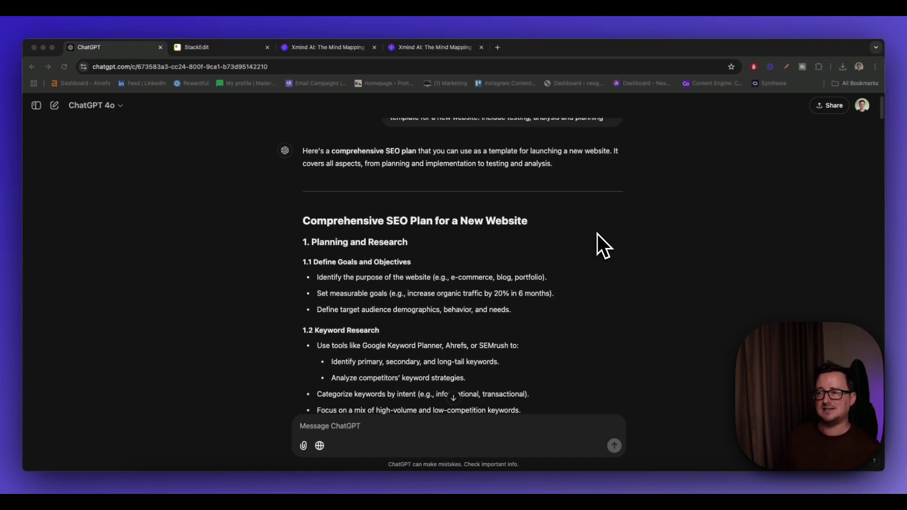
pyautogui.scroll(-2, 456, 246)
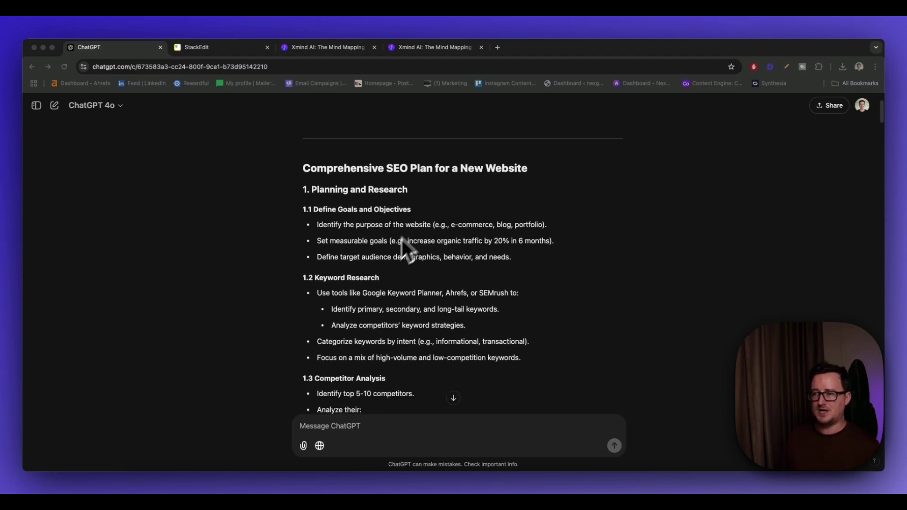
pyautogui.scroll(-2, 386, 274)
pyautogui.scroll(-2, 418, 297)
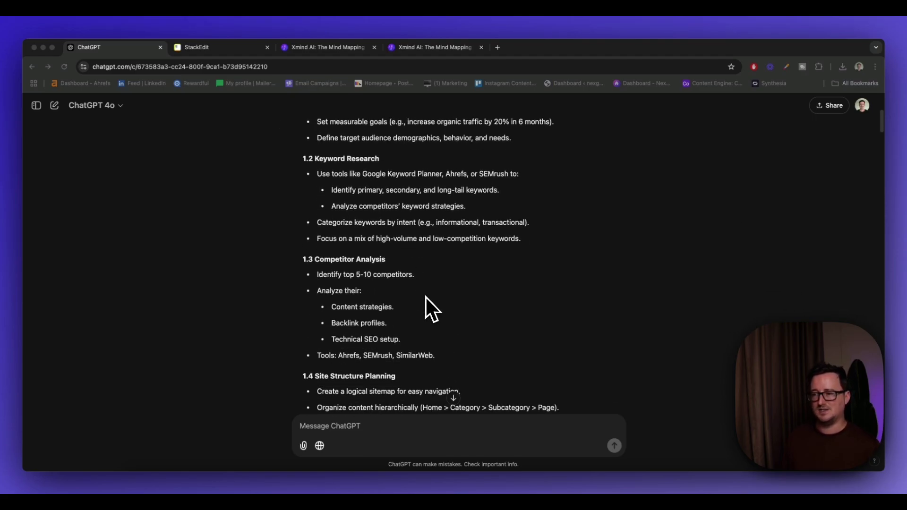
pyautogui.scroll(4, 428, 305)
pyautogui.scroll(1, 427, 304)
pyautogui.scroll(1, 550, 289)
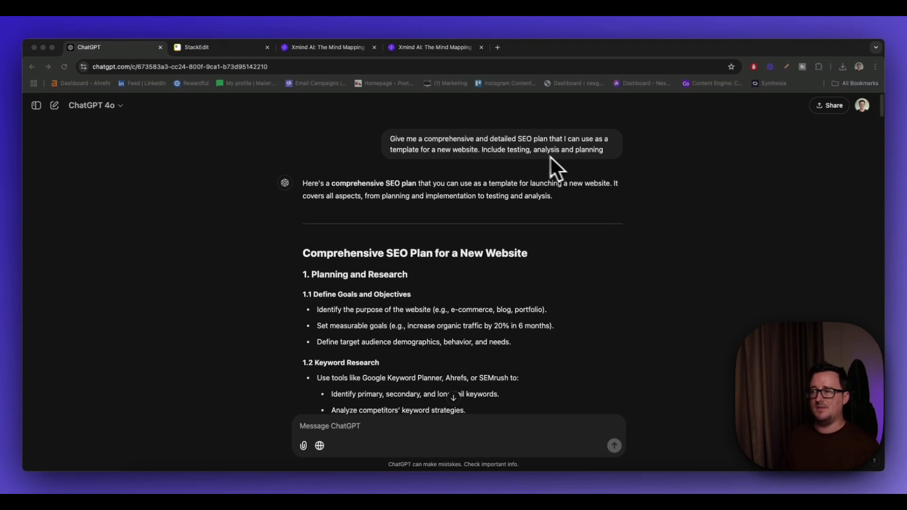
pyautogui.scroll(-2, 645, 202)
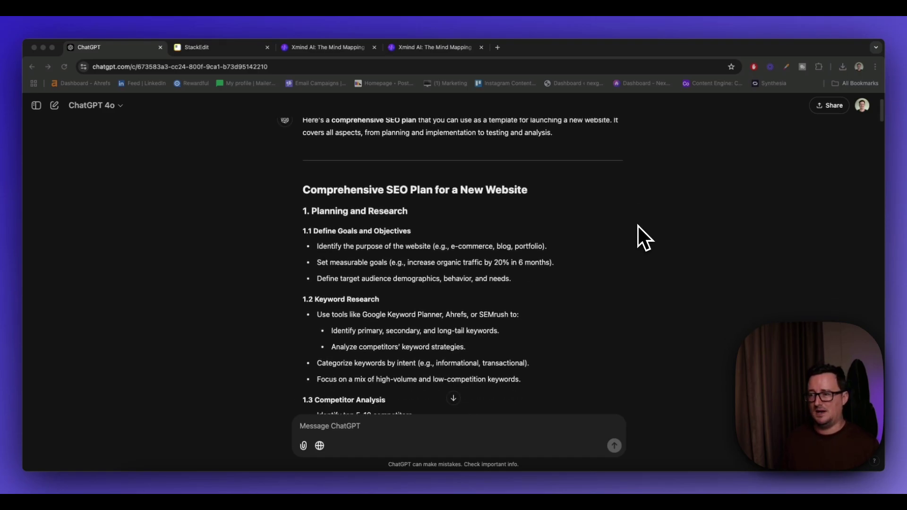
pyautogui.scroll(-1, 638, 226)
pyautogui.scroll(-2, 638, 226)
pyautogui.scroll(-2, 638, 227)
pyautogui.scroll(-2, 638, 226)
pyautogui.scroll(-1, 489, 258)
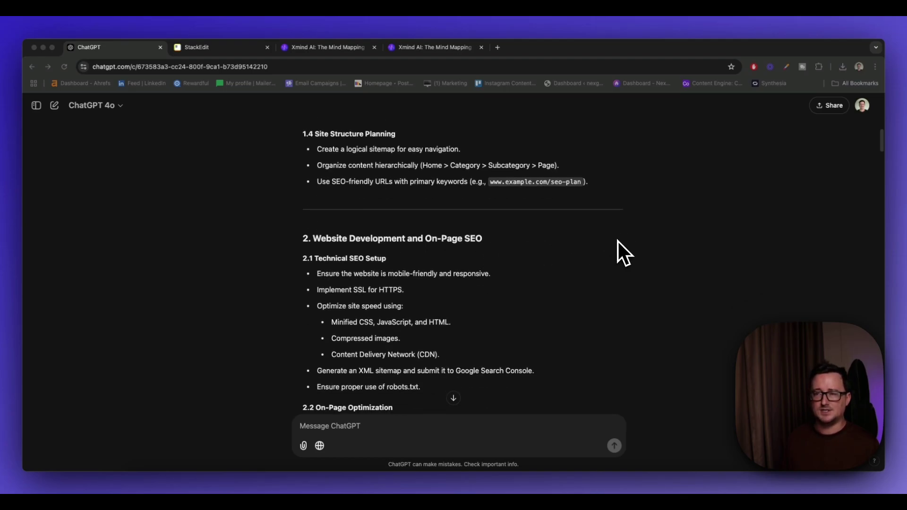
pyautogui.scroll(-2, 618, 242)
pyautogui.scroll(-2, 618, 242)
pyautogui.scroll(-3, 618, 242)
pyautogui.scroll(-1, 617, 242)
pyautogui.scroll(-2, 617, 241)
pyautogui.scroll(10, 617, 242)
pyautogui.scroll(10, 618, 241)
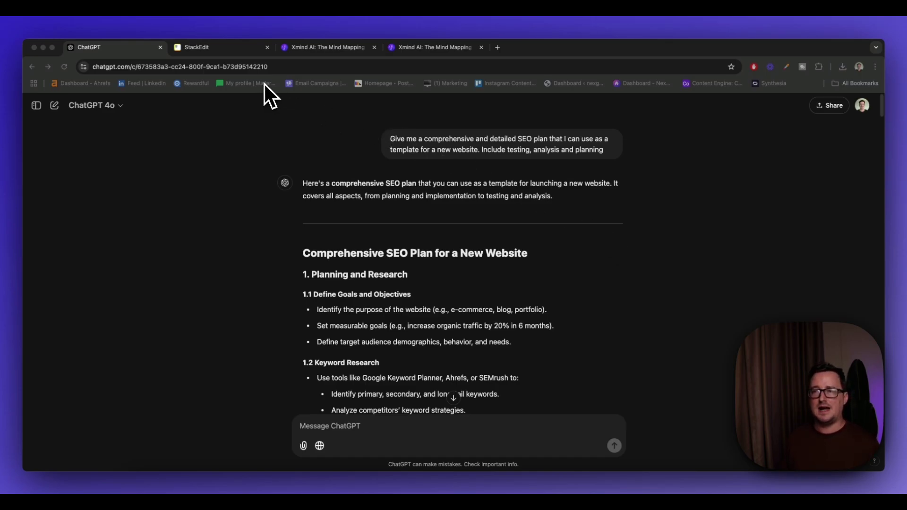
# Glance at the plan in StackEdit, then return to the ChatGPT markdown reply.
pyautogui.click(242, 49)
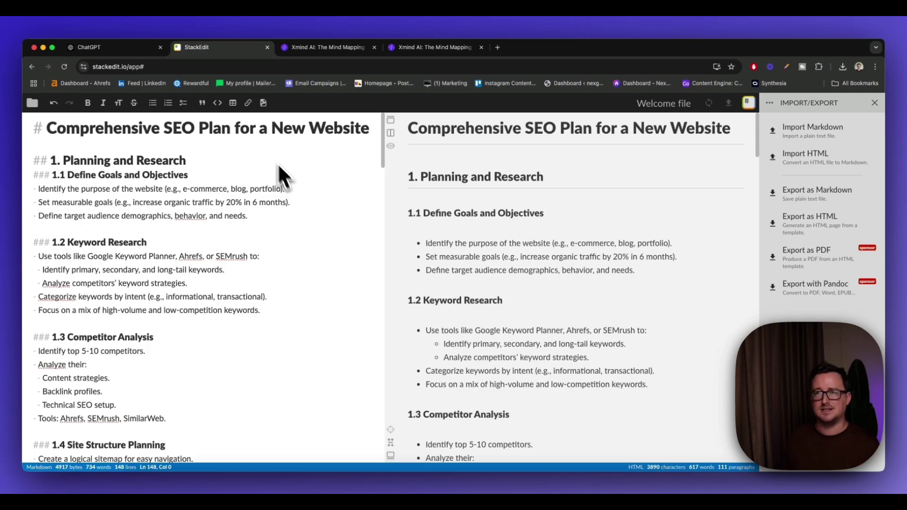
pyautogui.click(153, 51)
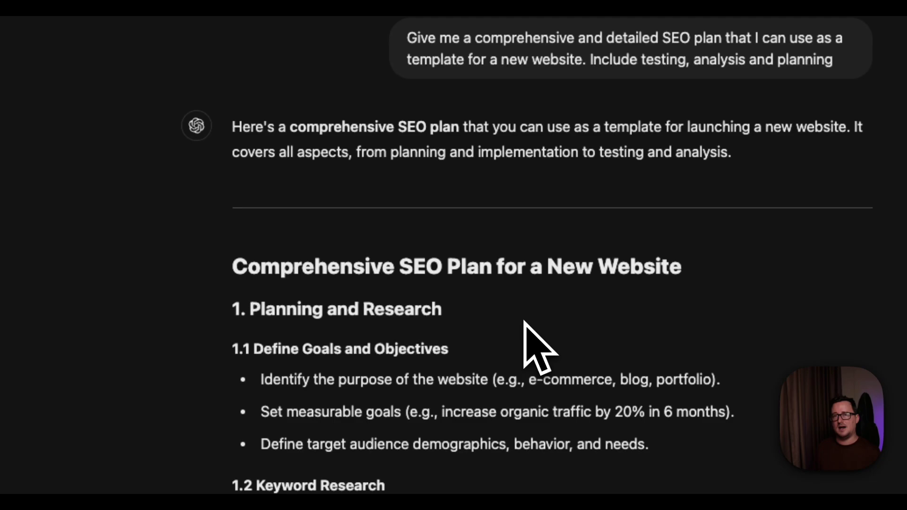
pyautogui.scroll(-10, 526, 324)
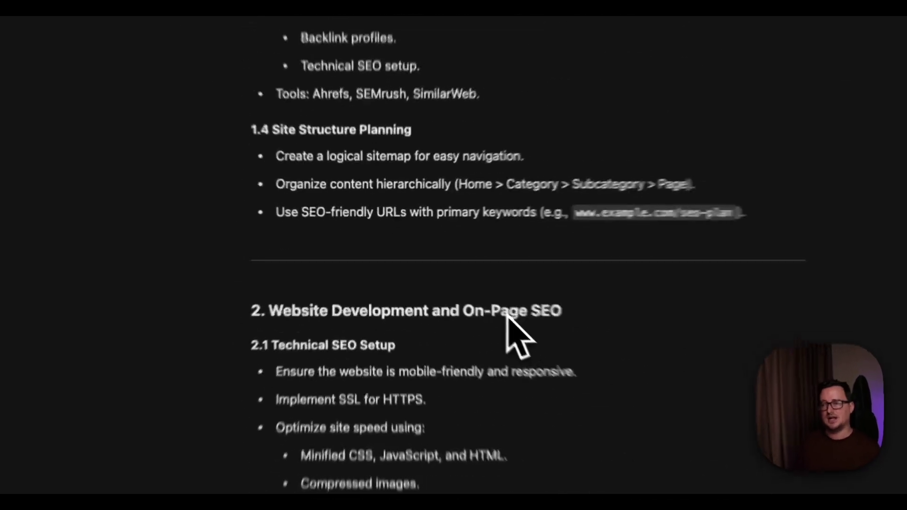
pyautogui.scroll(-10, 467, 286)
pyautogui.scroll(-10, 466, 286)
pyautogui.scroll(-10, 467, 287)
pyautogui.scroll(-3, 467, 286)
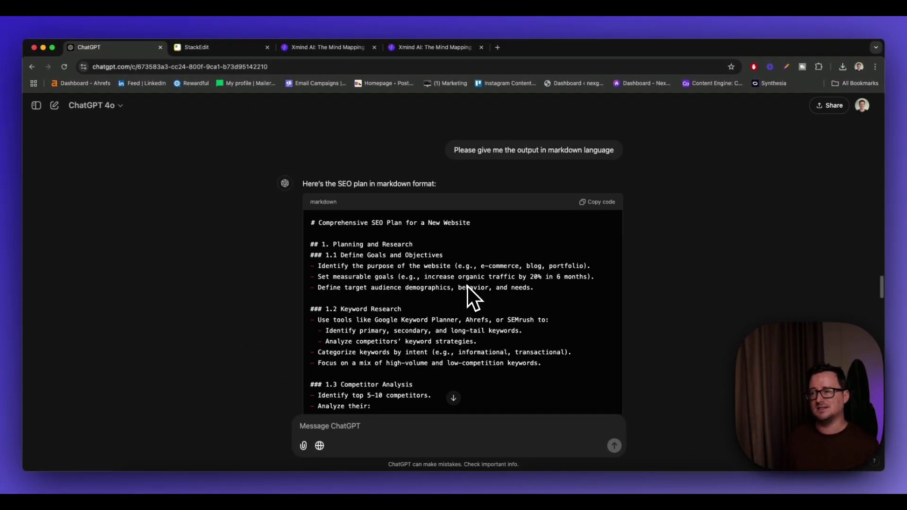
pyautogui.scroll(2, 467, 285)
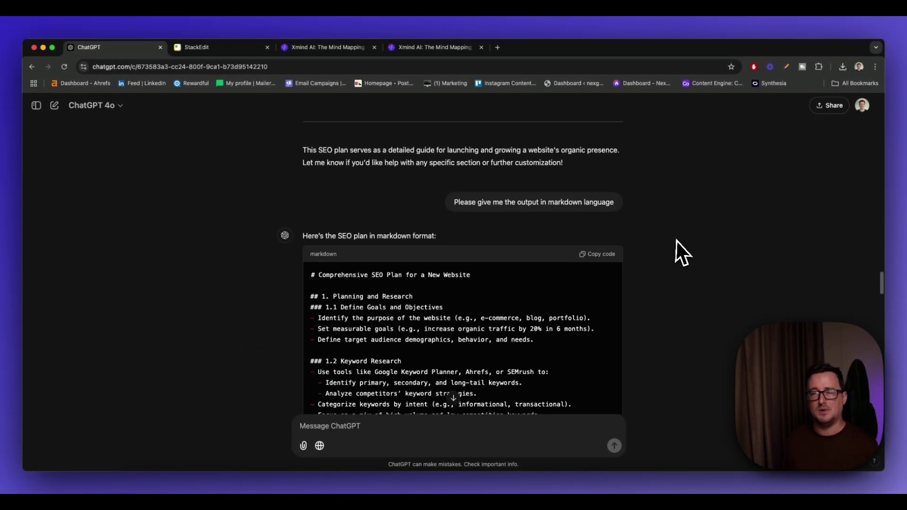
pyautogui.scroll(2, 677, 240)
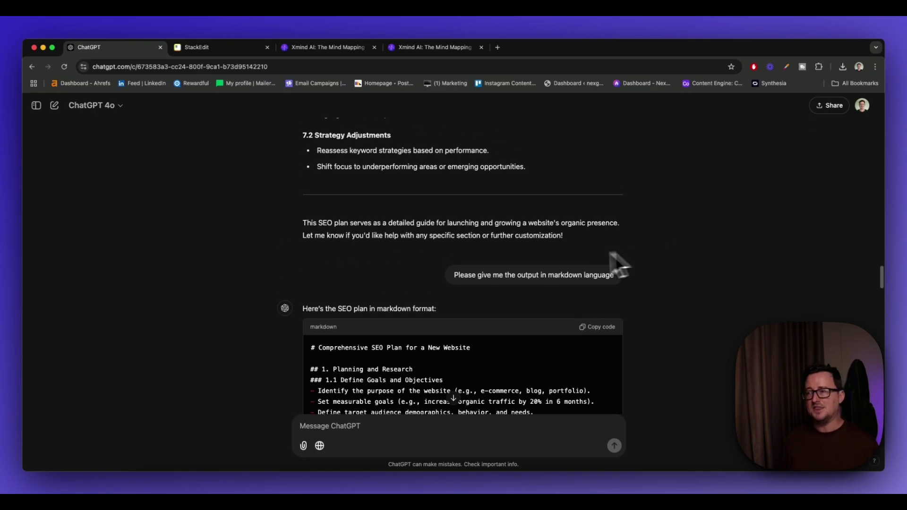
pyautogui.scroll(3, 567, 256)
pyautogui.scroll(4, 506, 238)
pyautogui.scroll(3, 499, 230)
pyautogui.scroll(4, 499, 241)
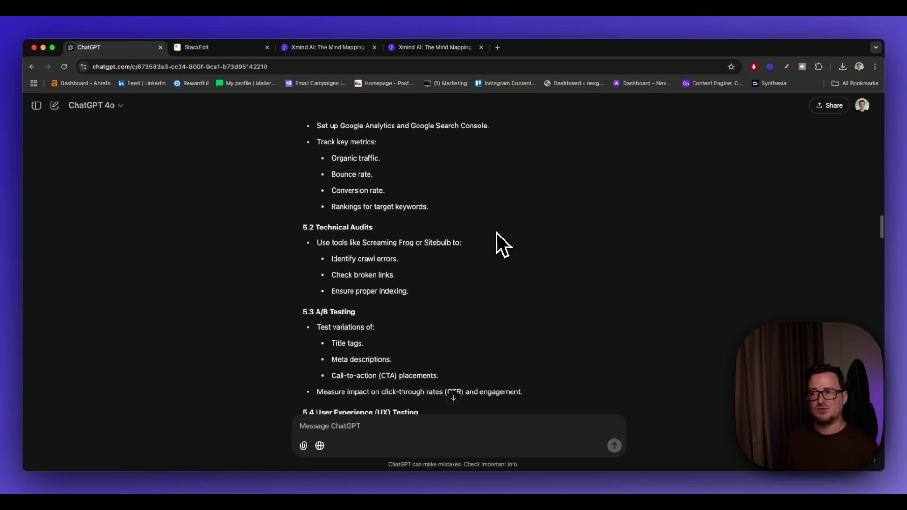
pyautogui.scroll(-5, 531, 242)
pyautogui.scroll(-10, 645, 255)
pyautogui.scroll(-2, 664, 251)
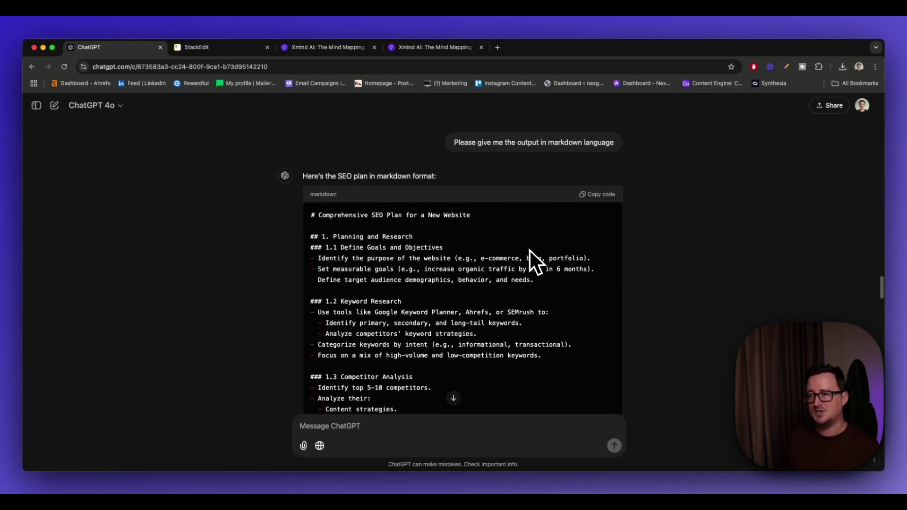
pyautogui.scroll(-7, 528, 249)
pyautogui.scroll(5, 518, 258)
pyautogui.scroll(1, 517, 273)
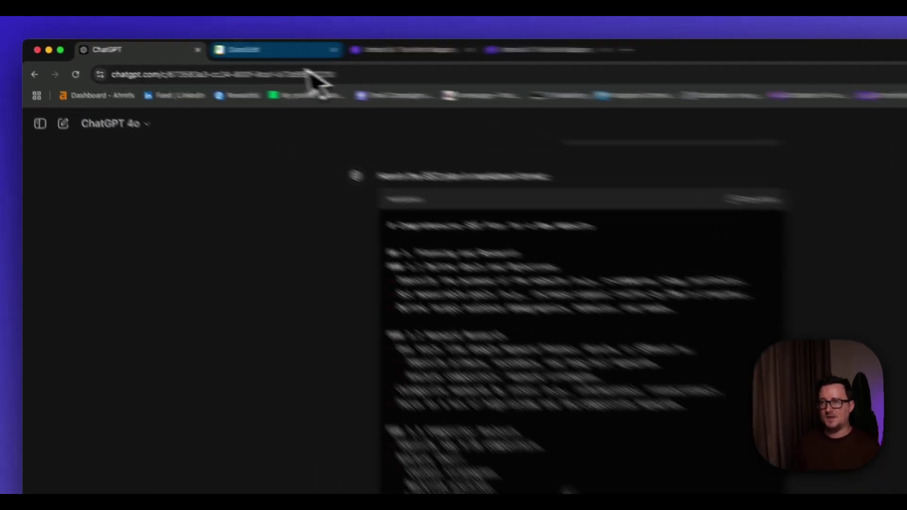
# Review the rendered SEO plan markdown in StackEdit, then switch to the Xmind AI site.
pyautogui.click(196, 47)
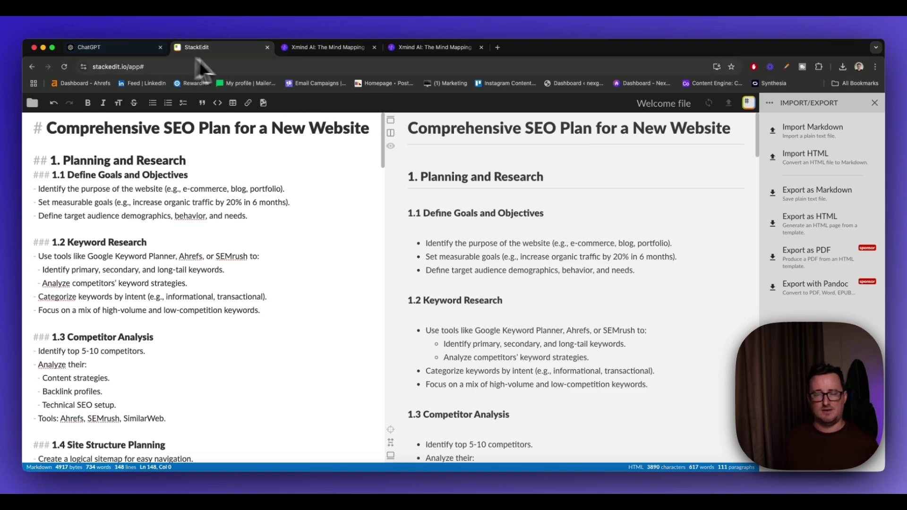
pyautogui.click(300, 50)
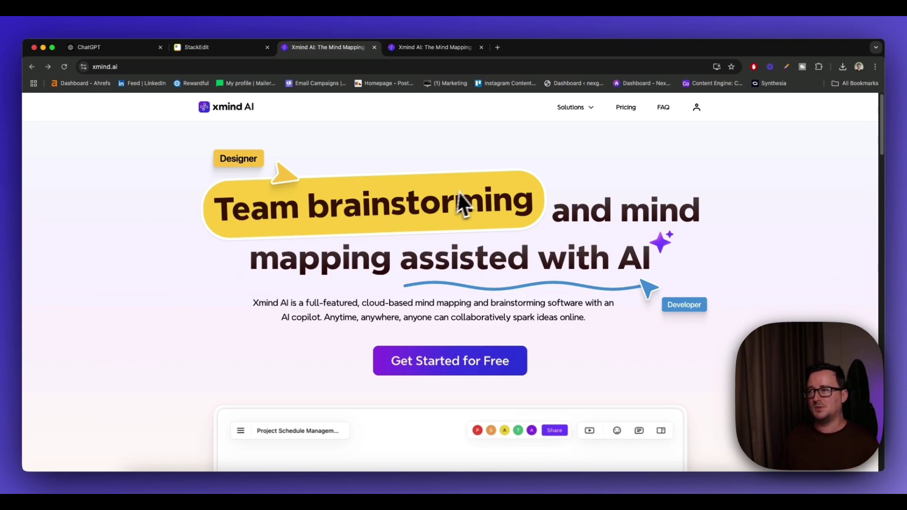
# View Xmind AI pricing, return, close the extra Xmind page and show My Works.
pyautogui.click(626, 111)
pyautogui.scroll(-3, 481, 234)
pyautogui.scroll(-1, 421, 290)
pyautogui.scroll(5, 425, 297)
pyautogui.hotkey('alt', 'Left')
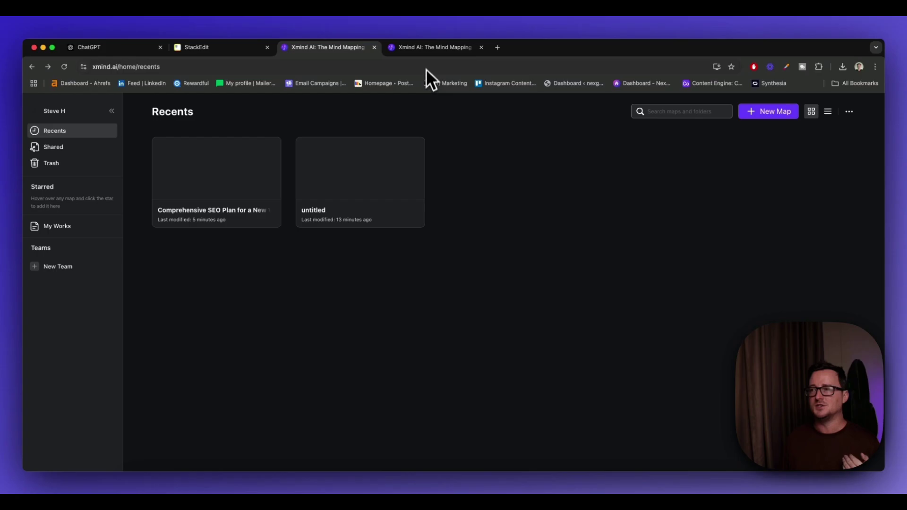
pyautogui.click(410, 49)
pyautogui.click(374, 47)
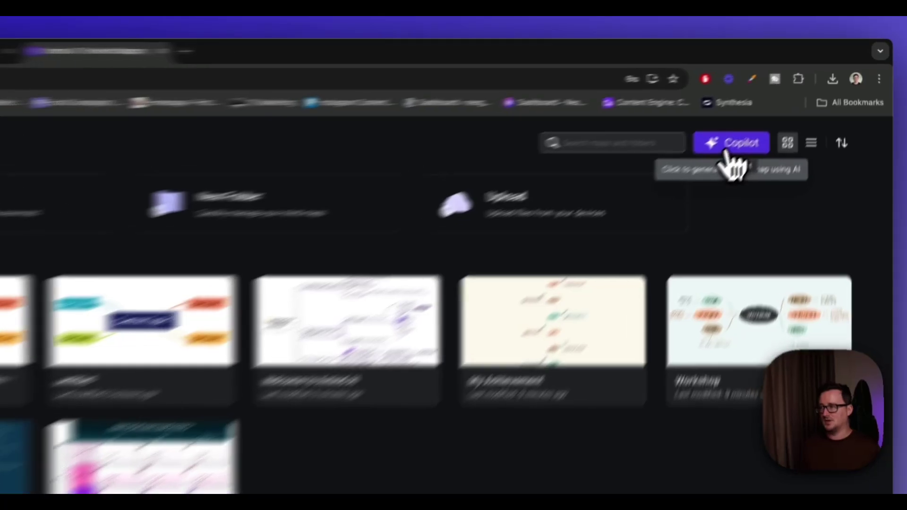
# Start AI mind map generation from a file, checking the StackEdit markdown along the way.
pyautogui.click(769, 119)
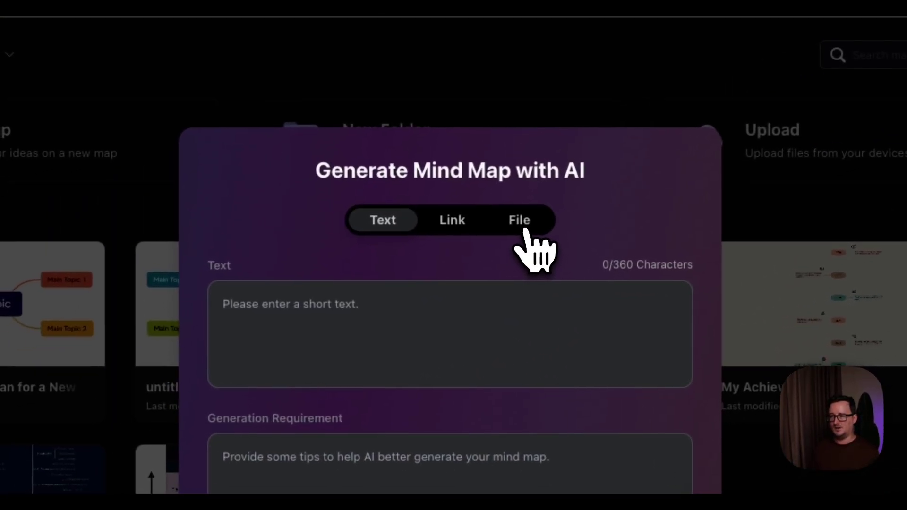
pyautogui.click(524, 230)
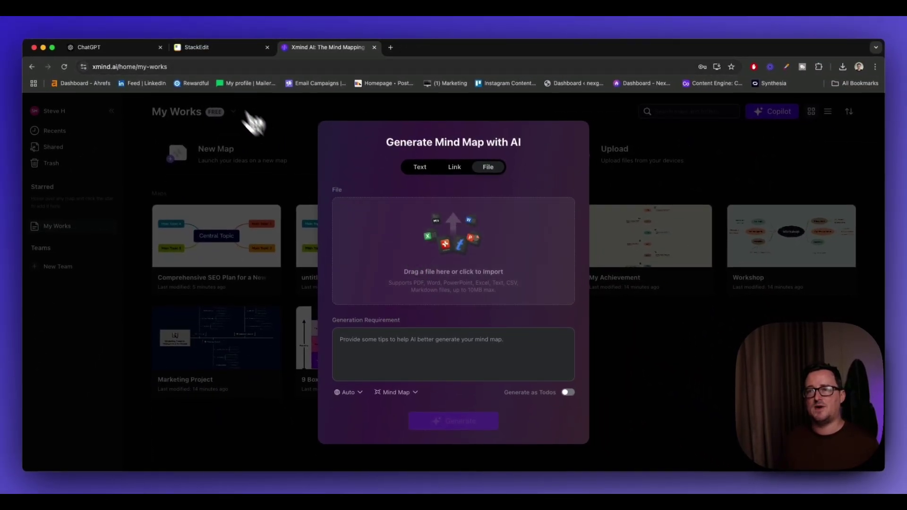
pyautogui.click(223, 53)
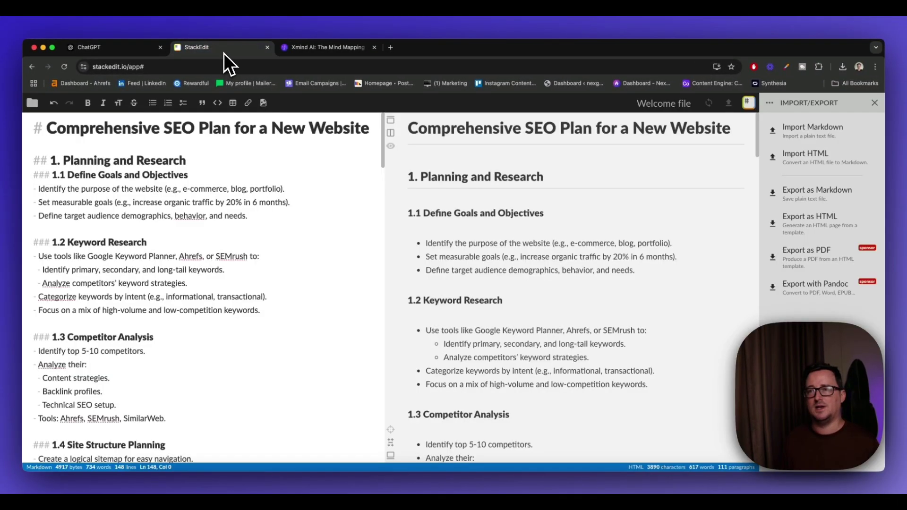
pyautogui.click(322, 51)
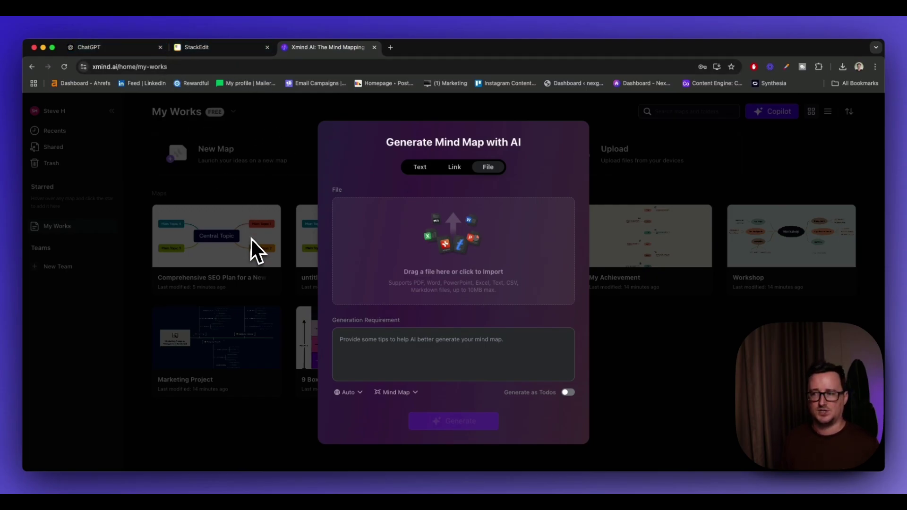
# Drag Welcome file.md from Finder into the File drop area.
pyautogui.click(145, 490)
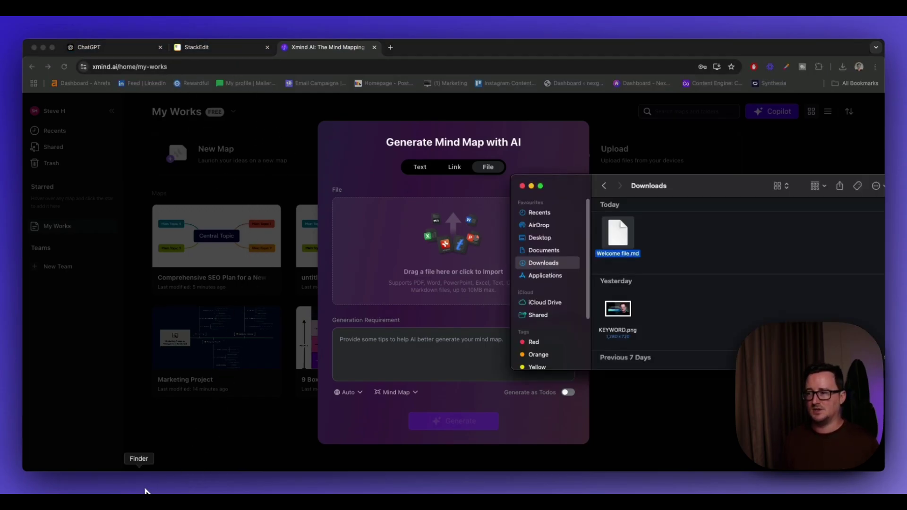
pyautogui.moveTo(617, 234)
pyautogui.mouseDown()
pyautogui.moveTo(421, 237)
pyautogui.moveTo(563, 291)
pyautogui.moveTo(468, 357)
pyautogui.mouseUp()
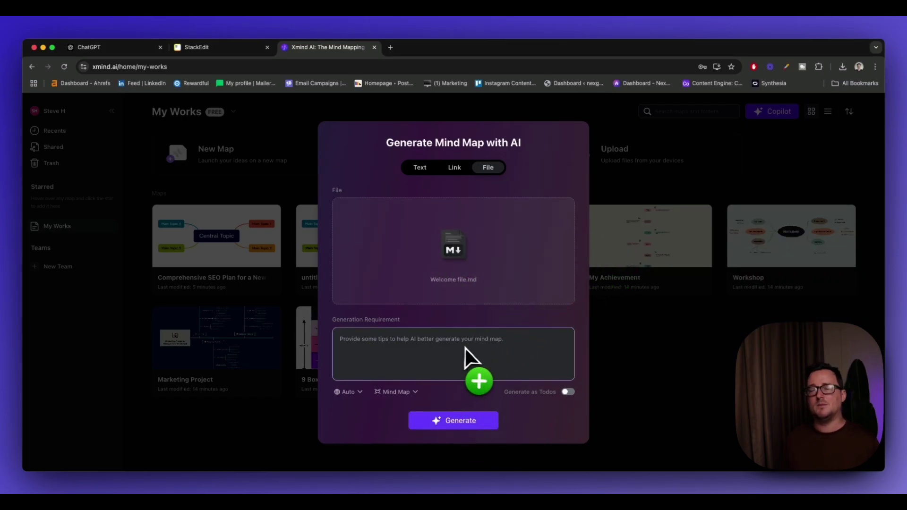
pyautogui.moveTo(466, 347)
pyautogui.mouseDown()
pyautogui.moveTo(479, 350)
pyautogui.moveTo(461, 420)
pyautogui.mouseUp()
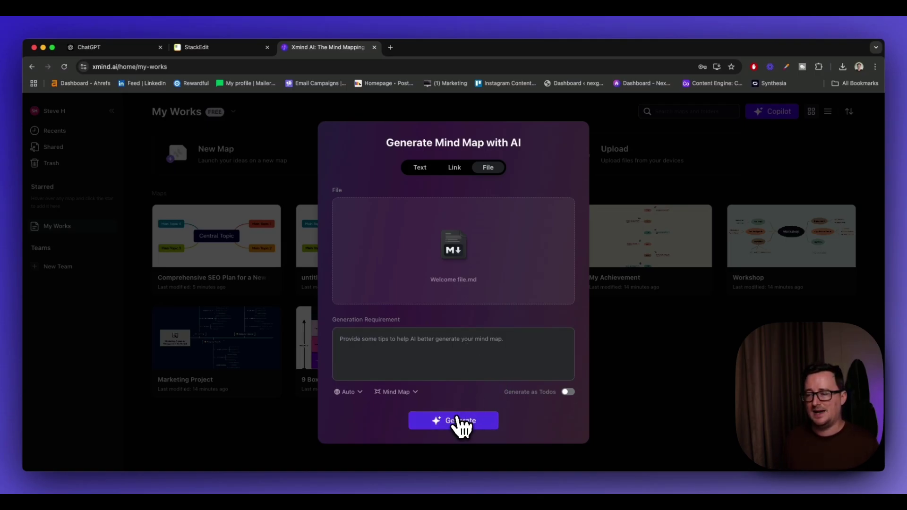
# Generate the Comprehensive SEO Plan for a New Website map from Welcome file.md.
pyautogui.click(458, 420)
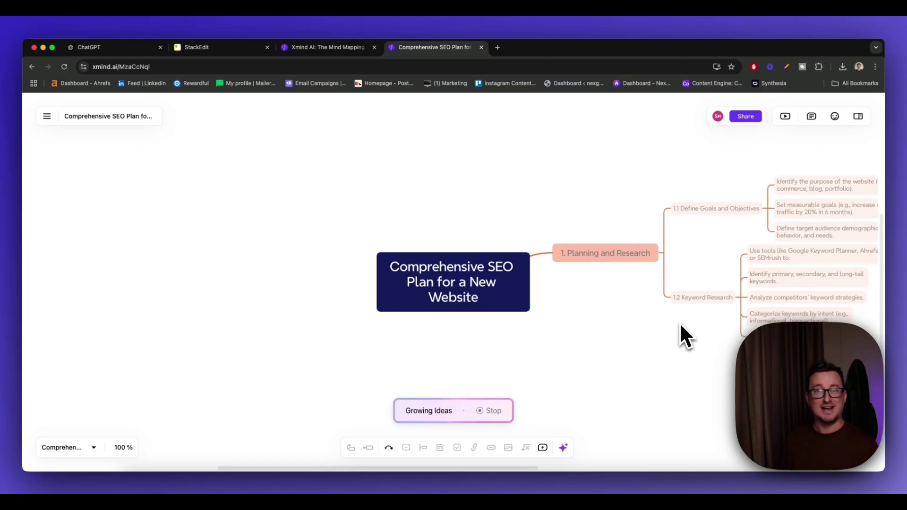
pyautogui.scroll(-2, 638, 361)
pyautogui.scroll(-3, 638, 361)
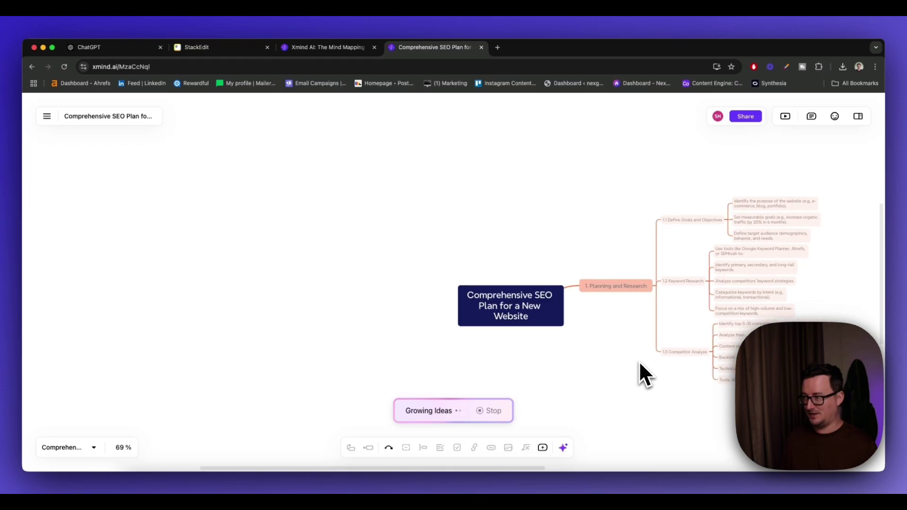
pyautogui.scroll(-2, 639, 361)
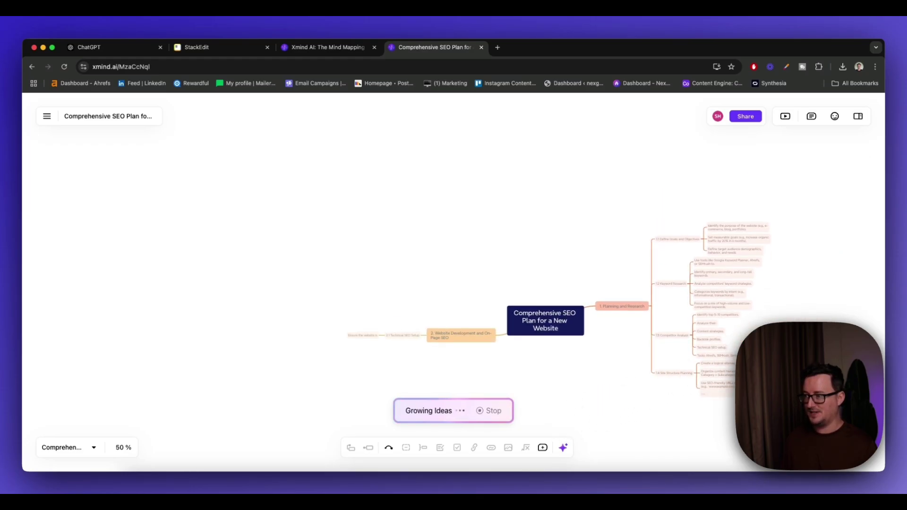
pyautogui.scroll(-2, 571, 403)
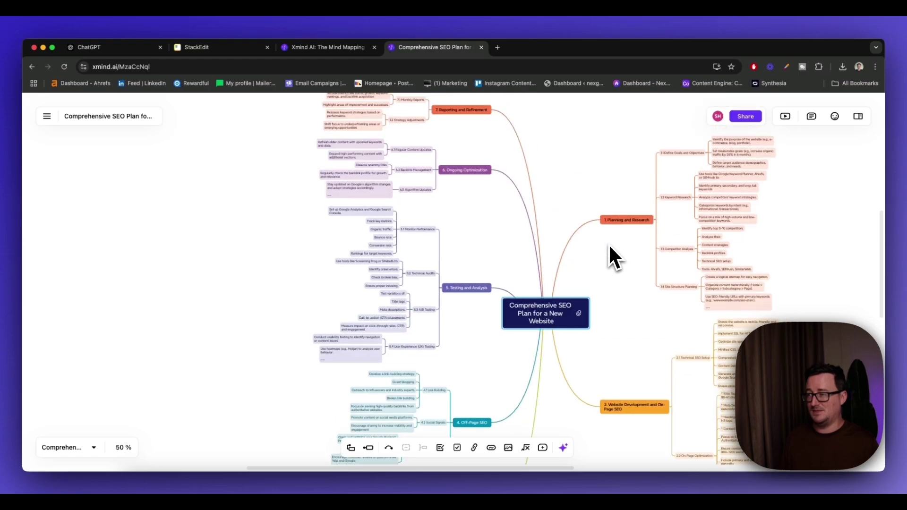
pyautogui.scroll(2, 610, 245)
pyautogui.scroll(1, 597, 239)
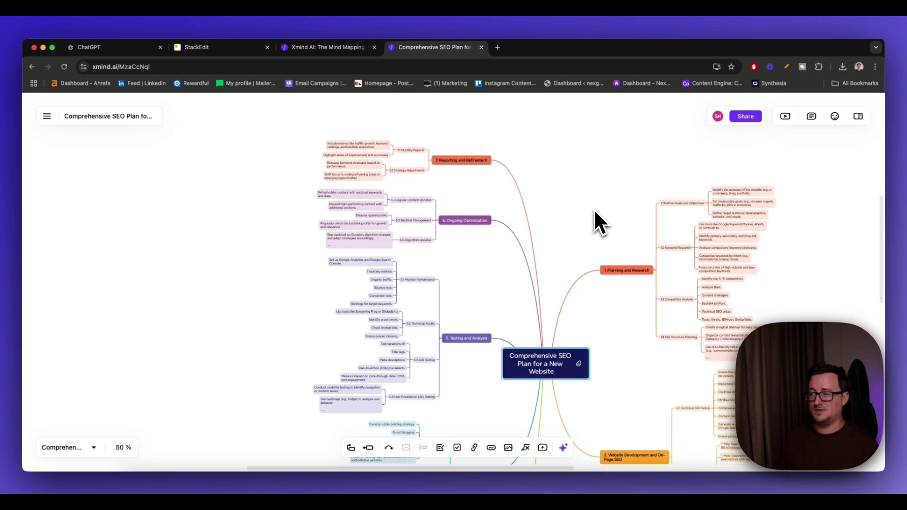
pyautogui.scroll(-2, 593, 209)
pyautogui.scroll(-2, 599, 216)
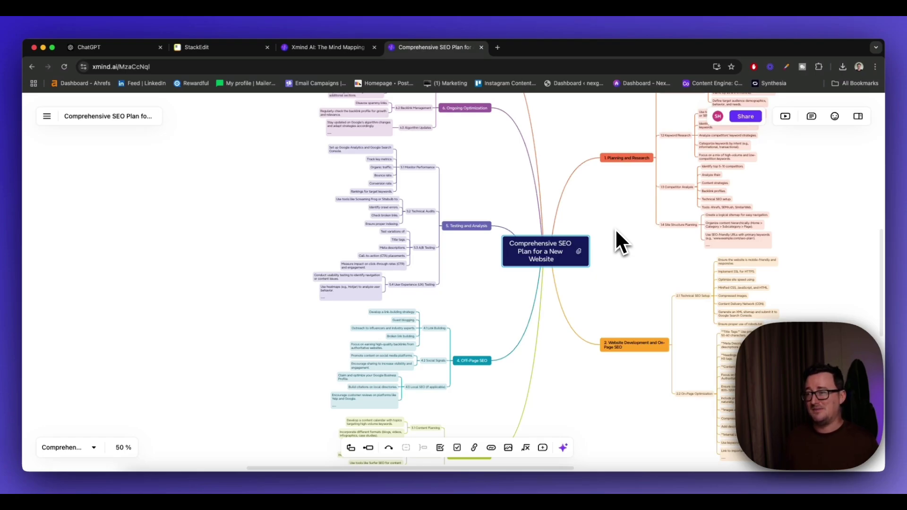
pyautogui.scroll(3, 615, 231)
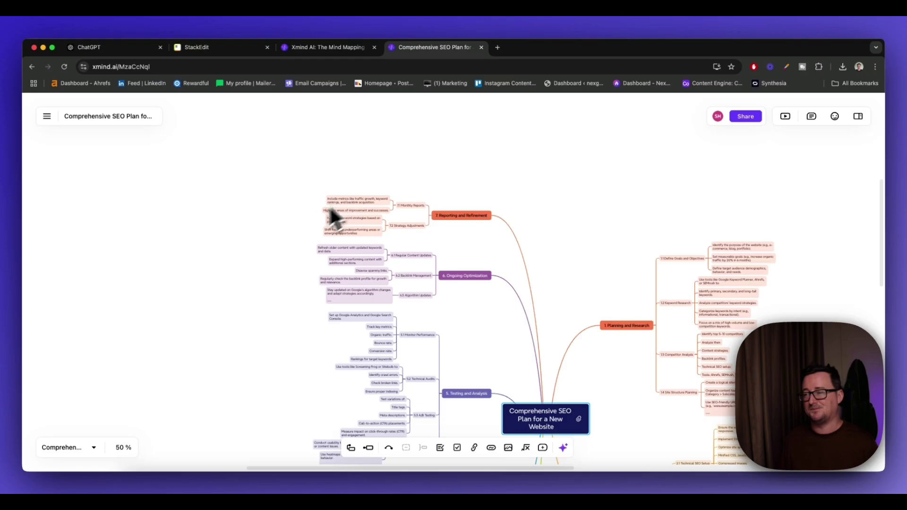
pyautogui.scroll(-1, 305, 220)
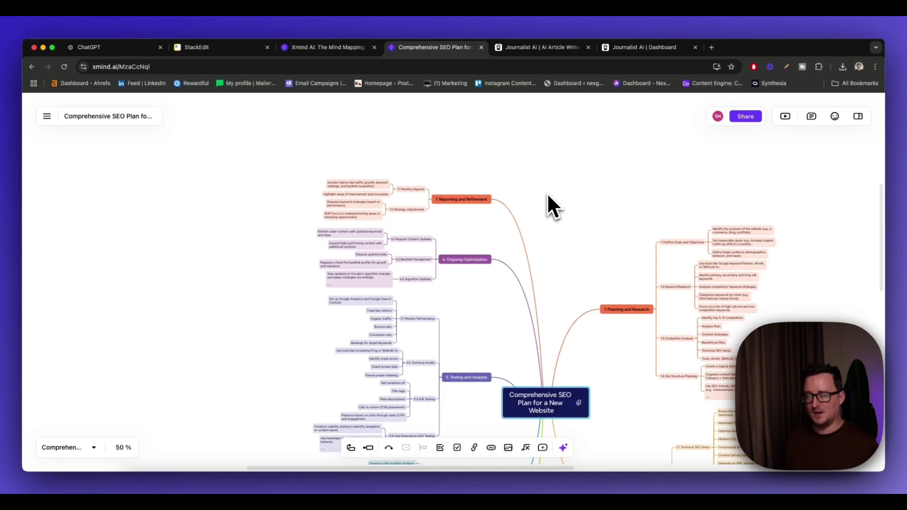
pyautogui.scroll(-3, 559, 227)
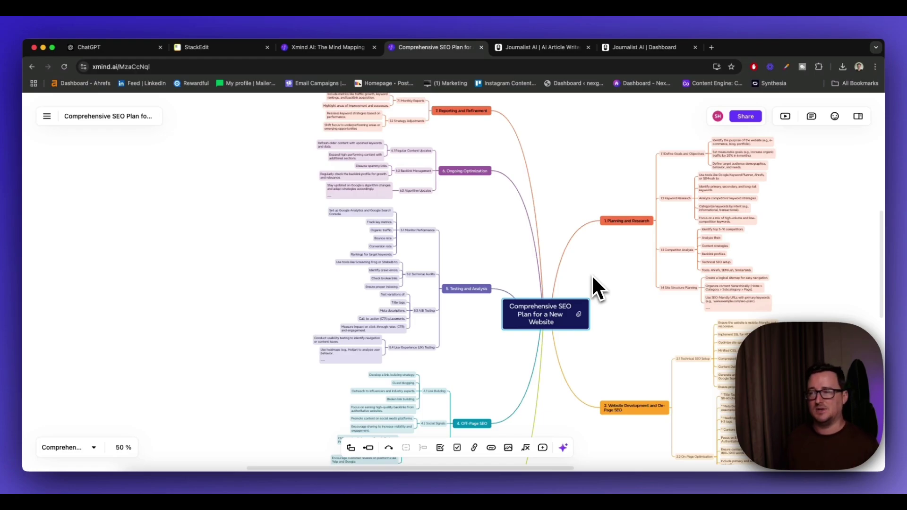
pyautogui.scroll(2, 586, 268)
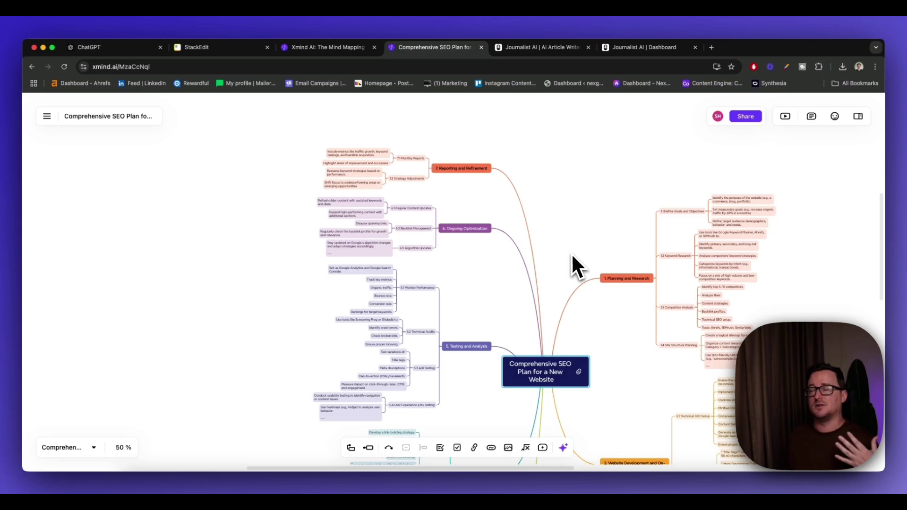
# Bring up the Journalist AI | AI Article Writer site once the map is complete.
pyautogui.click(551, 47)
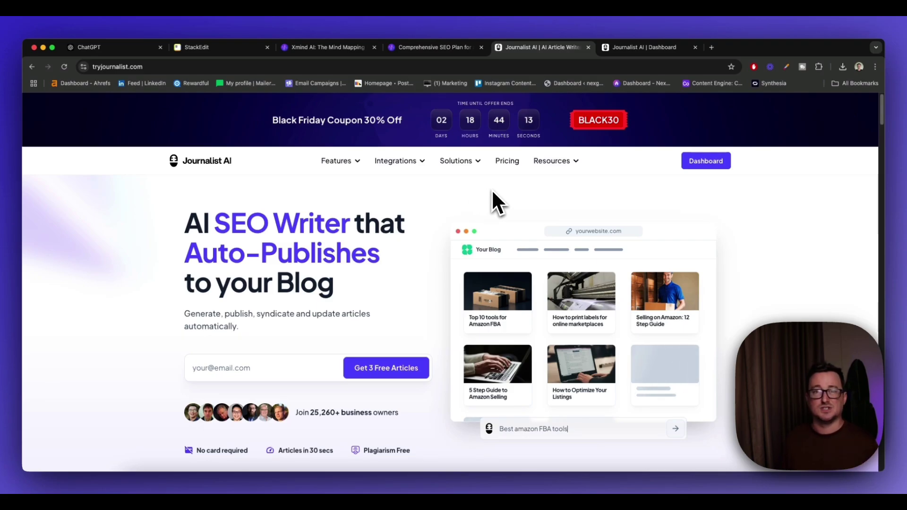
pyautogui.click(641, 47)
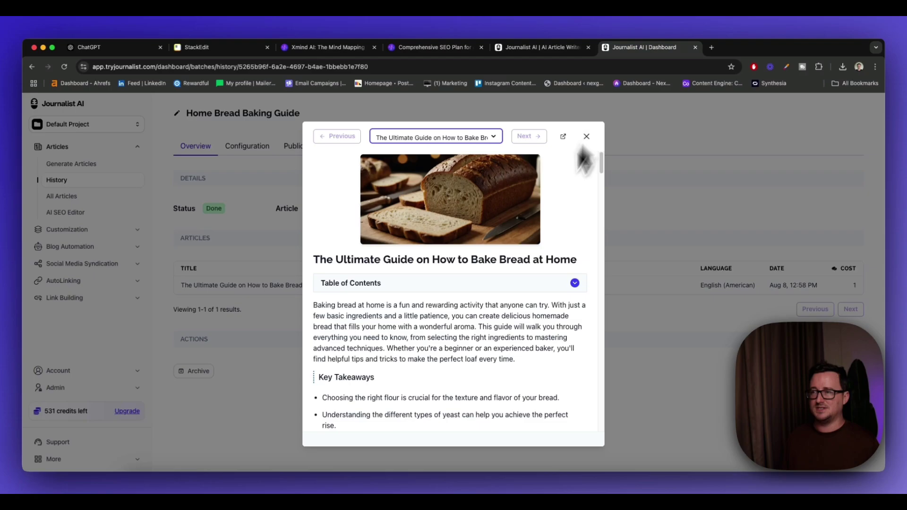
pyautogui.scroll(-3, 599, 168)
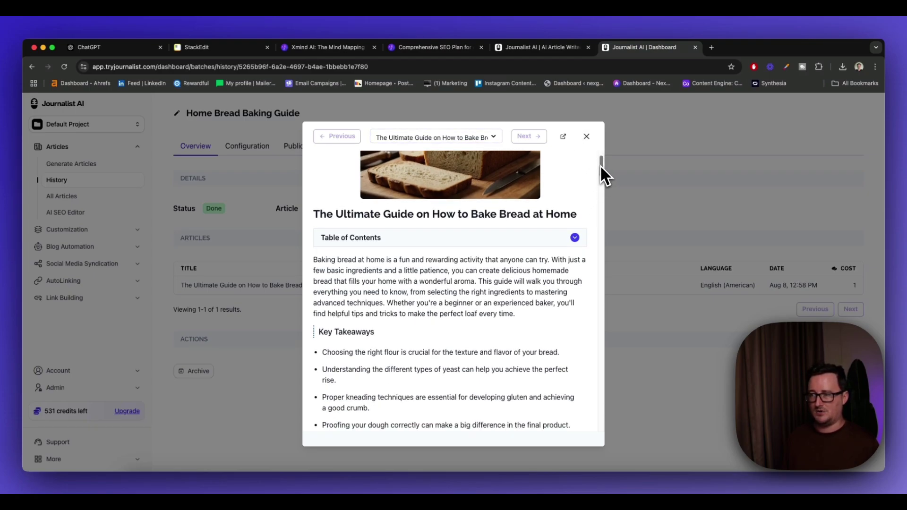
pyautogui.moveTo(600, 169)
pyautogui.mouseDown()
pyautogui.moveTo(576, 425)
pyautogui.moveTo(599, 425)
pyautogui.moveTo(608, 159)
pyautogui.mouseUp()
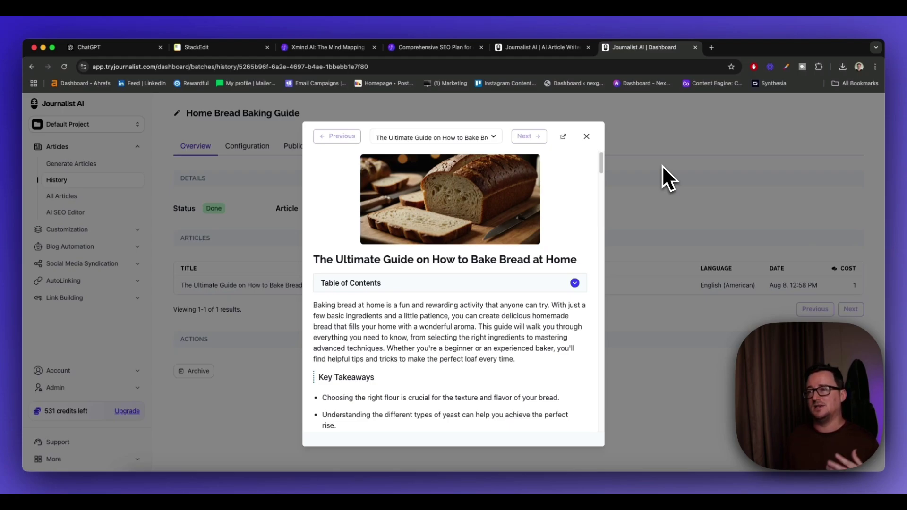
pyautogui.click(580, 48)
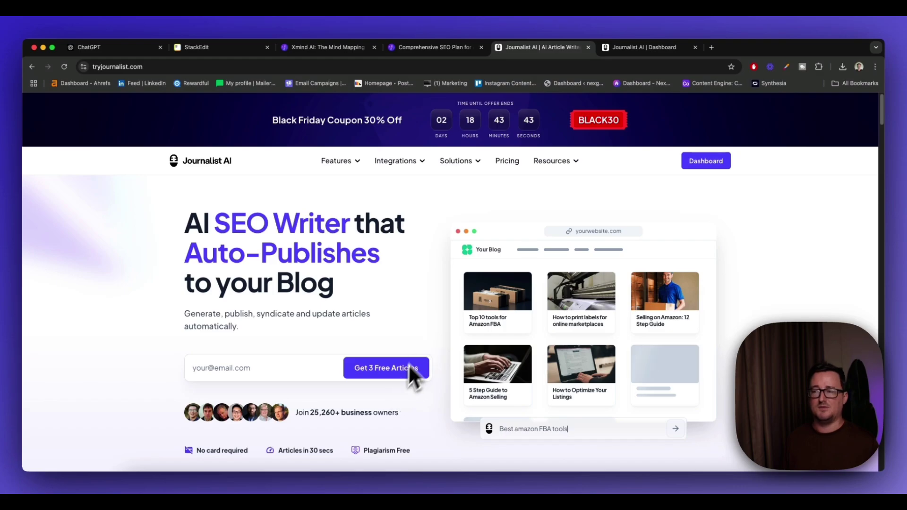